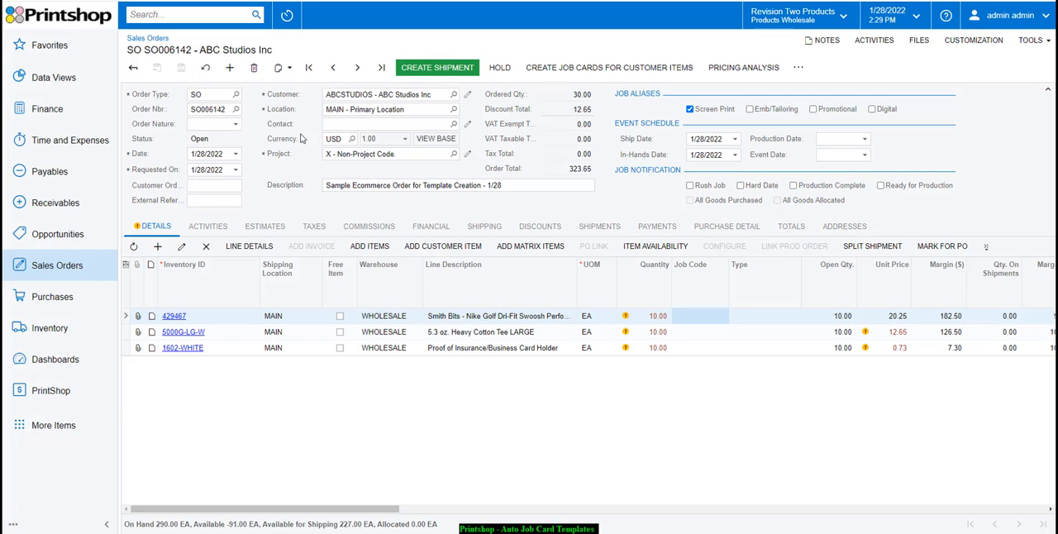
- Set the order nature to In-House, enable the Emb/Tailoring and Promotional job aliases, and save the sales order
left_click(236, 123)
left_click(219, 137)
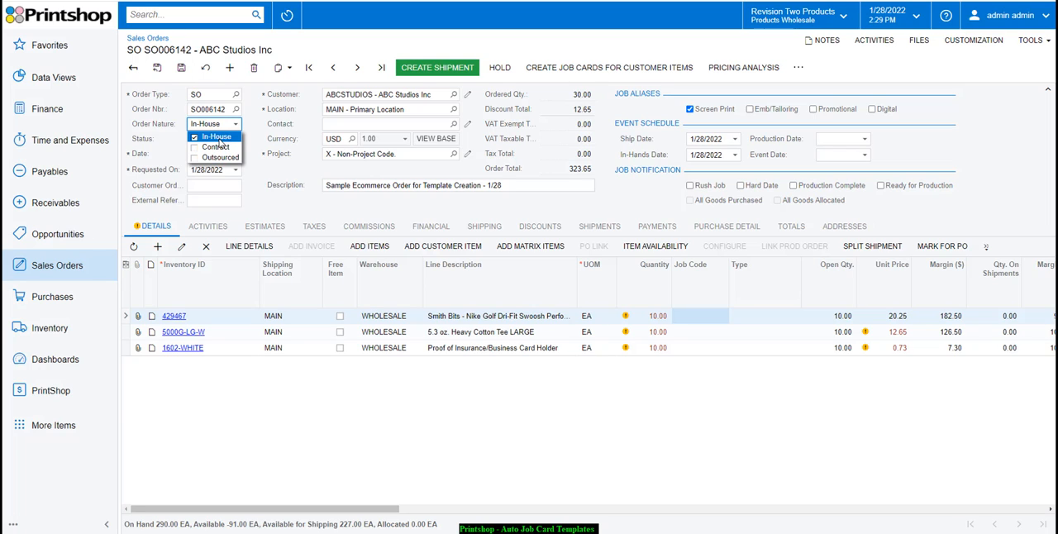
left_click(775, 111)
left_click(842, 111)
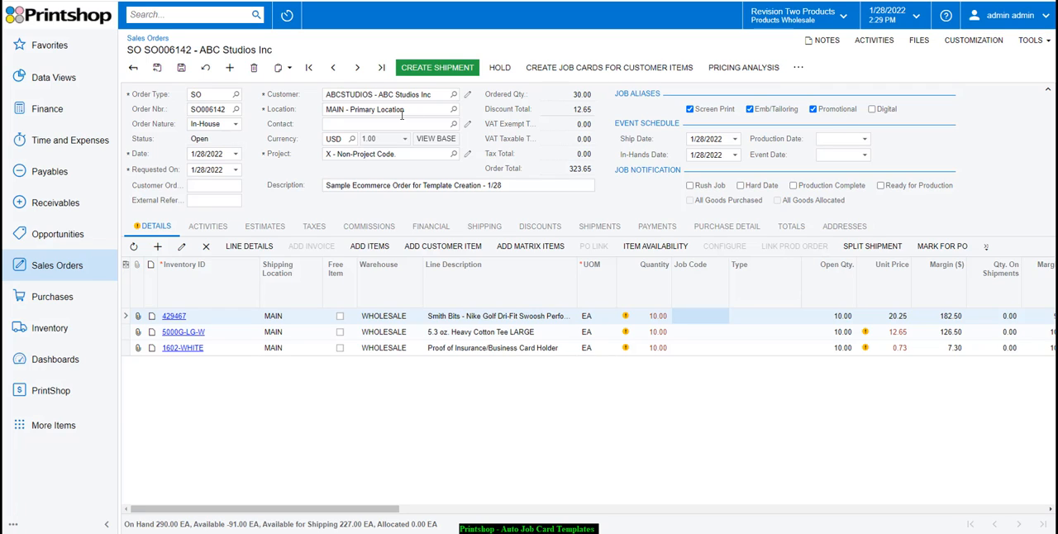
left_click(180, 72)
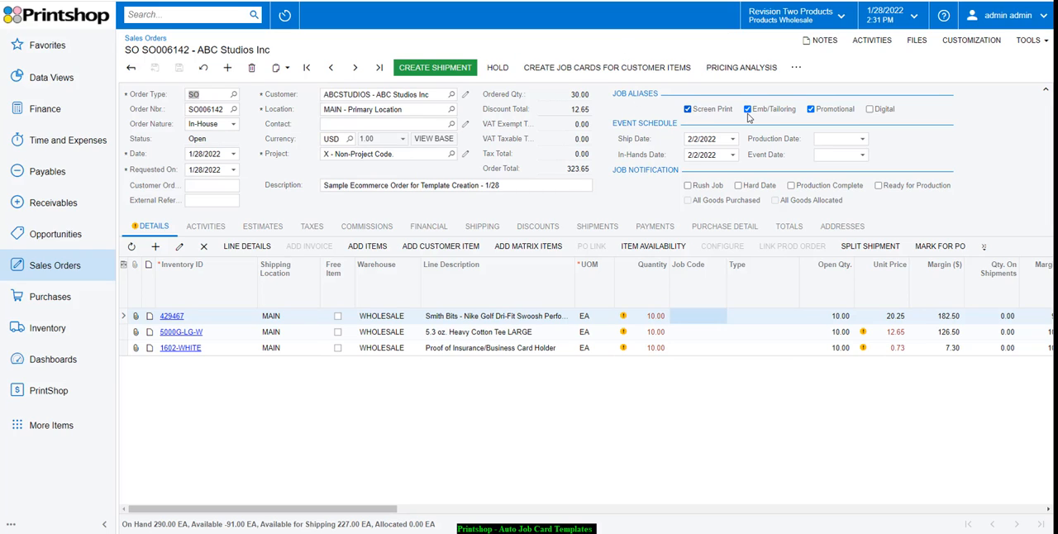
- Load the template "5000G - SP- 2 color job" into a new screen print job card for the order, overwriting existing job data
left_click(795, 69)
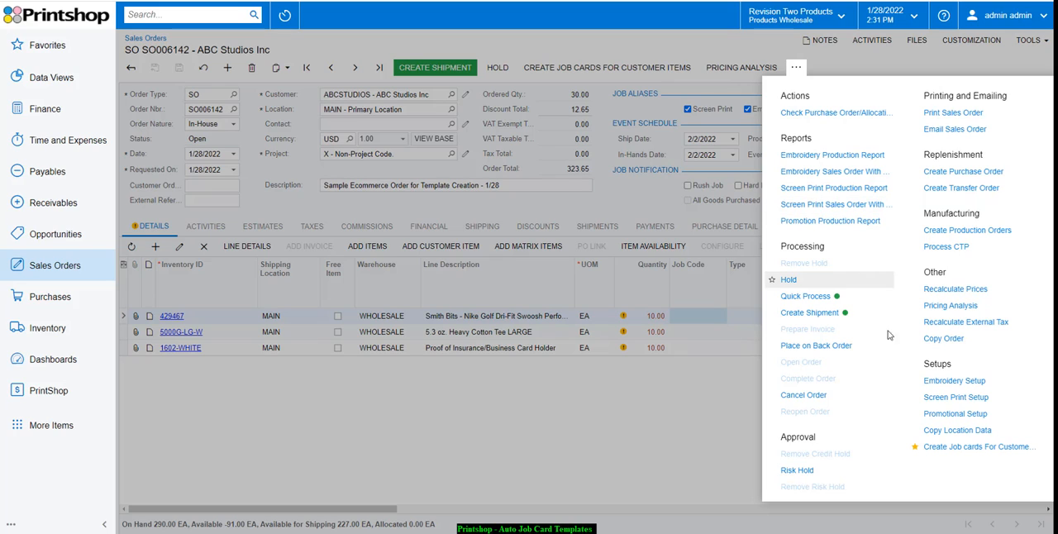
left_click(938, 399)
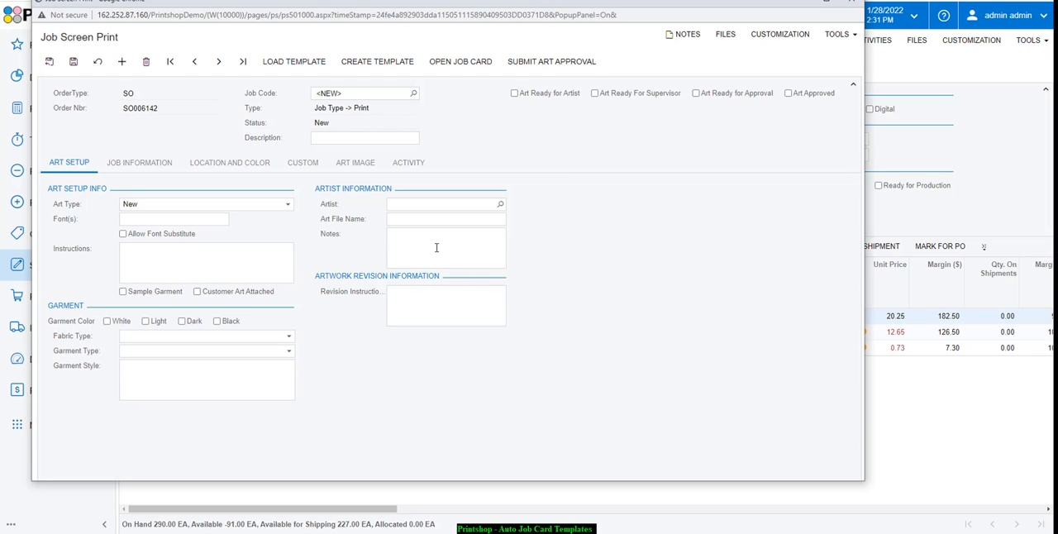
left_click(289, 63)
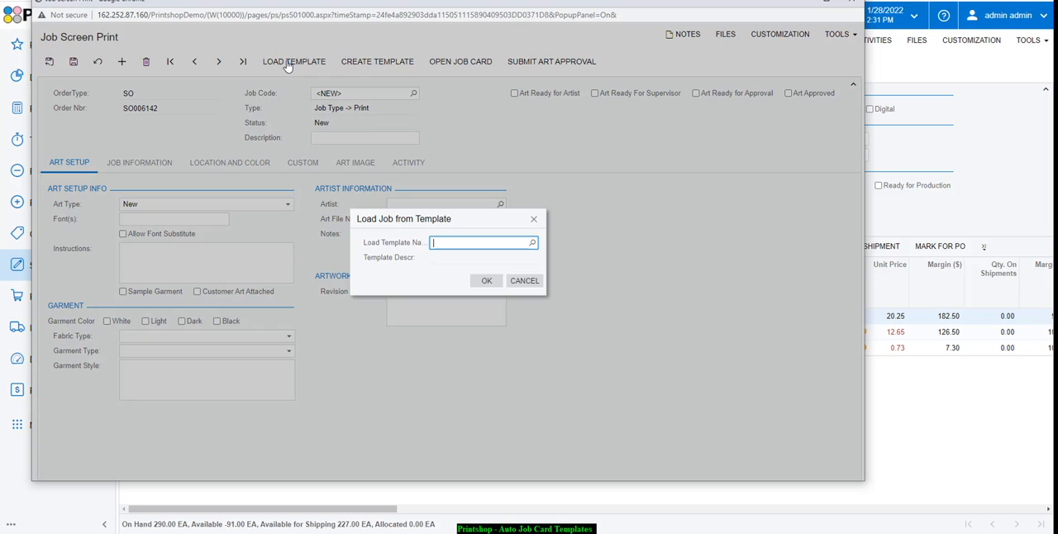
left_click(531, 243)
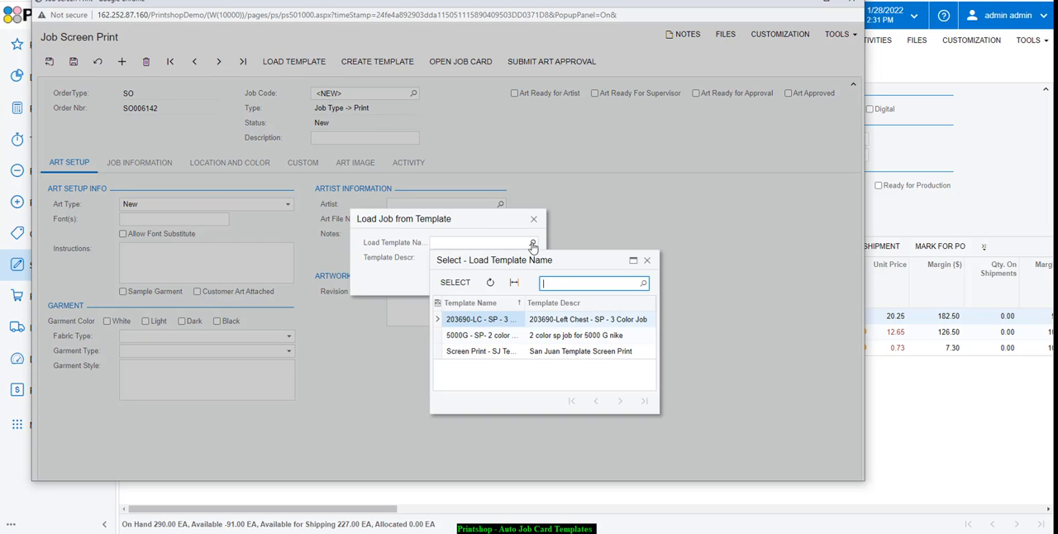
double_click(473, 335)
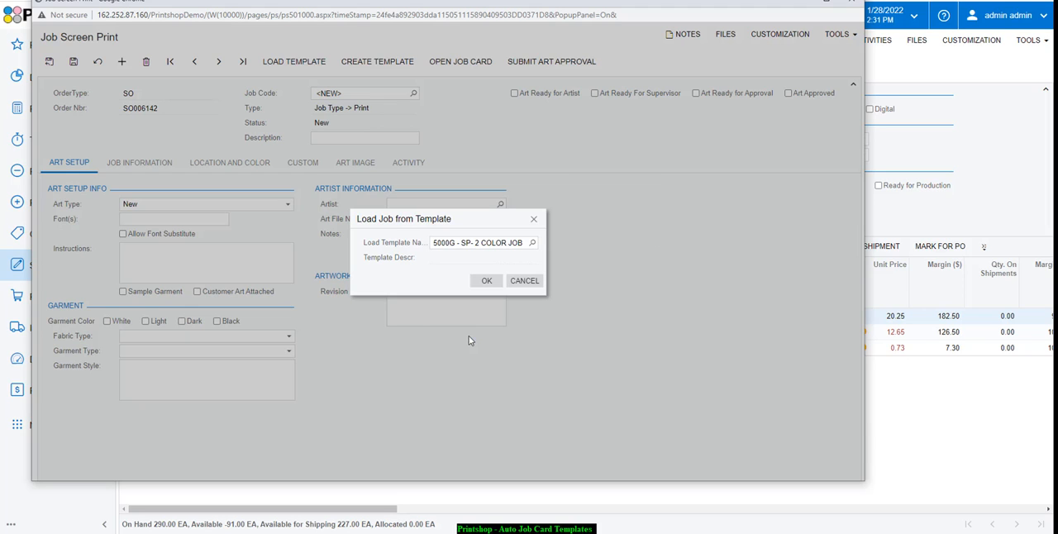
left_click(486, 280)
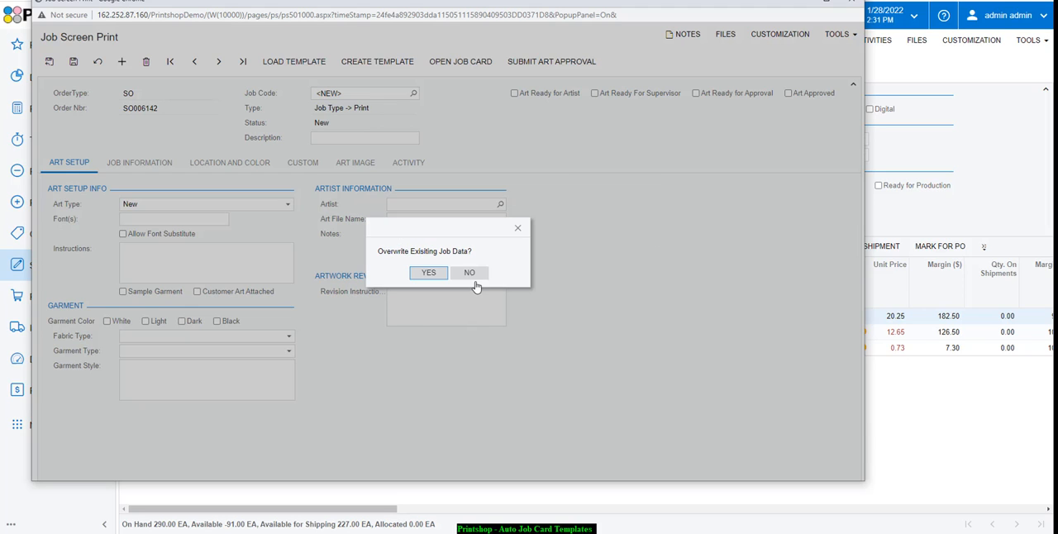
left_click(428, 273)
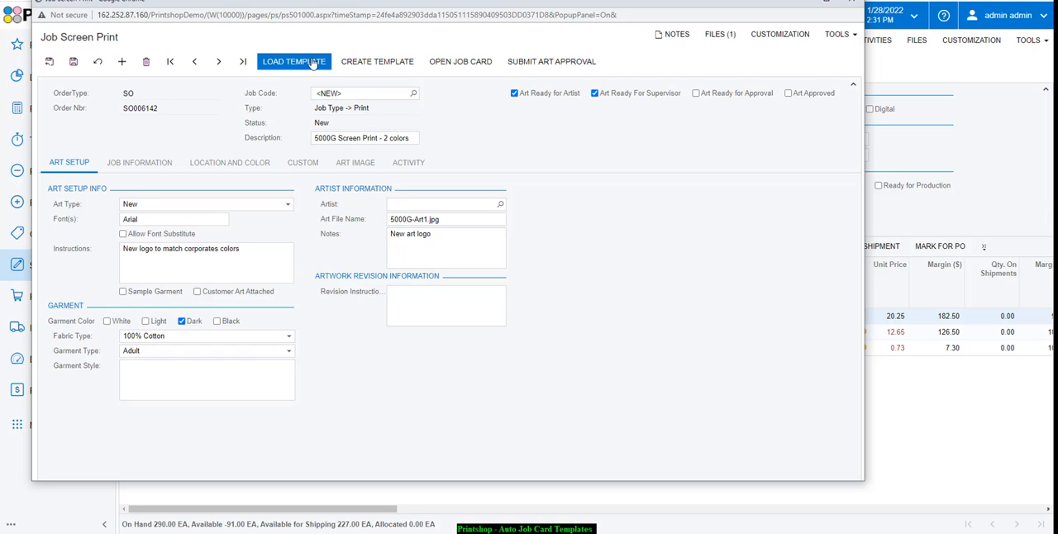
- Review the screen print job card's art image, location and color, and job information, and close it without saving
left_click(353, 162)
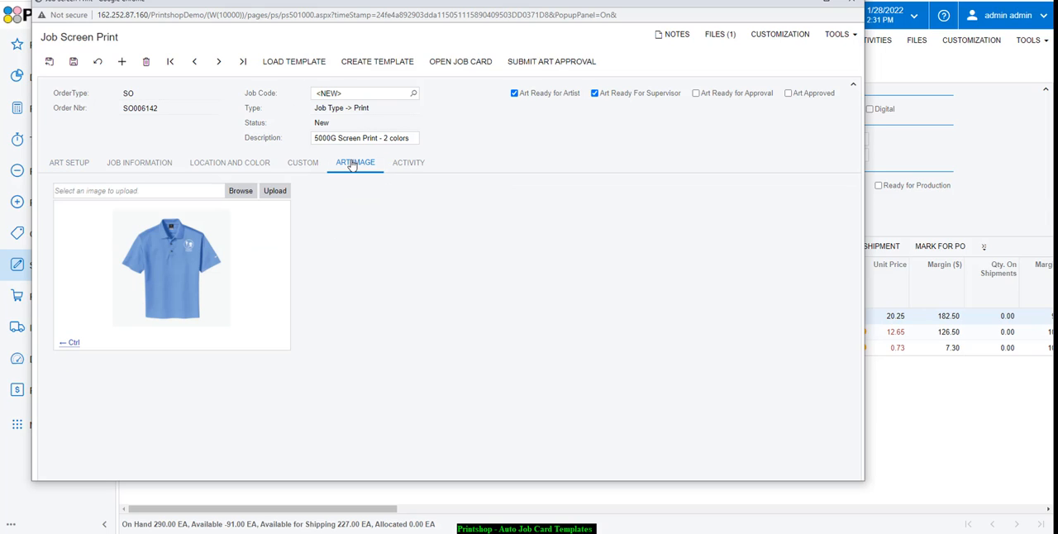
left_click(213, 164)
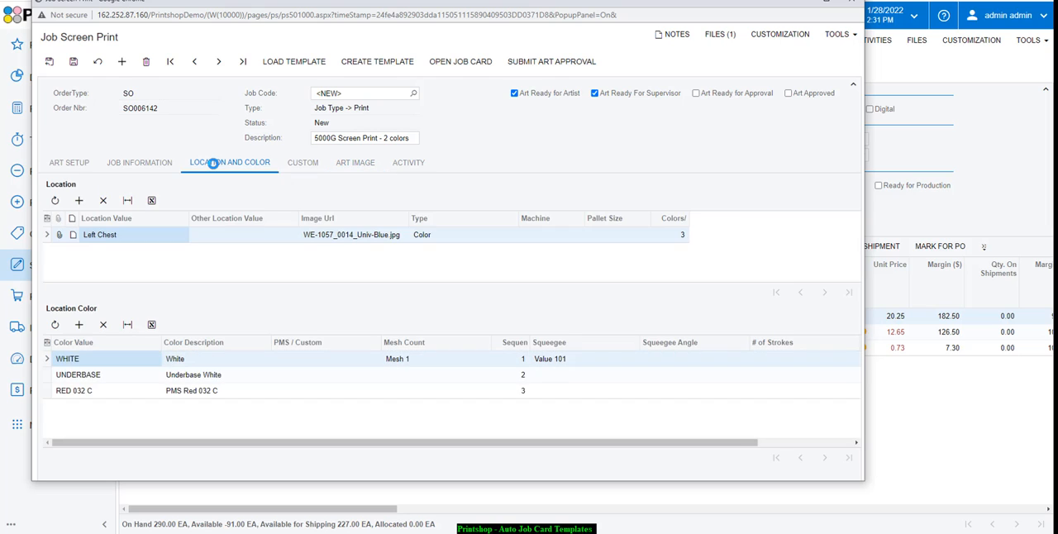
left_click(121, 165)
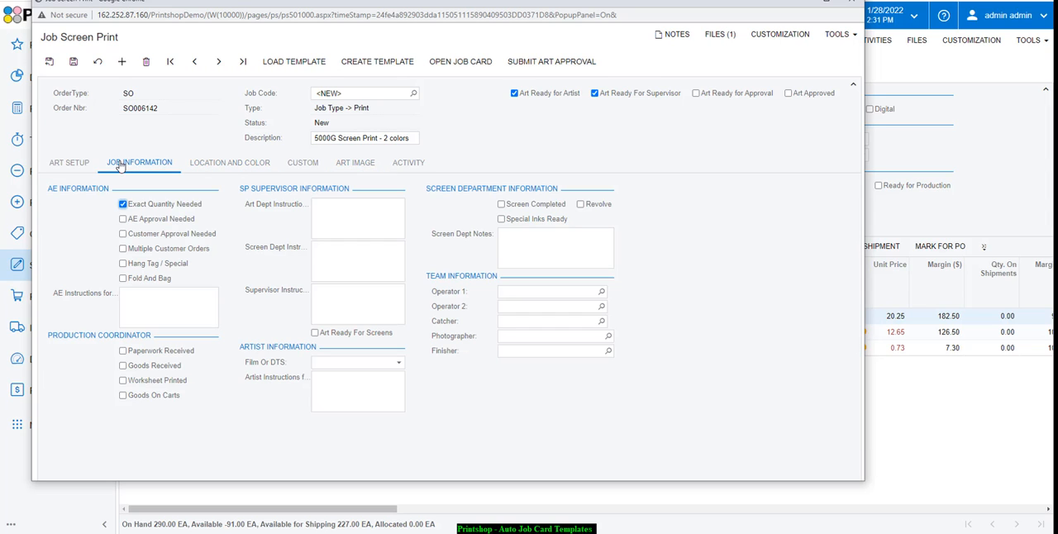
left_click(853, 4)
left_click(504, 74)
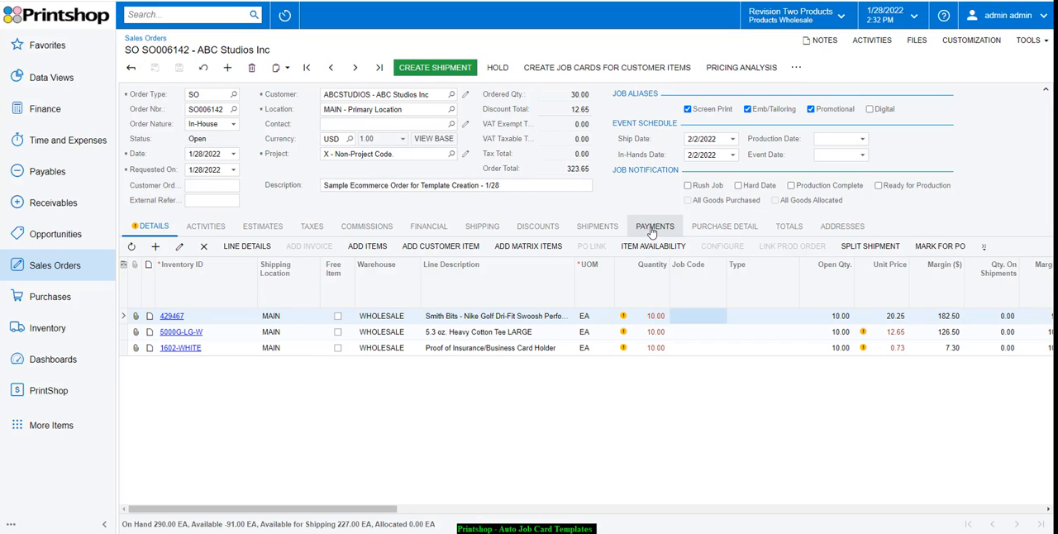
- Open the order's customer record and view its list of customer items with their assigned templates
mouse_move(639, 345)
left_click(467, 96)
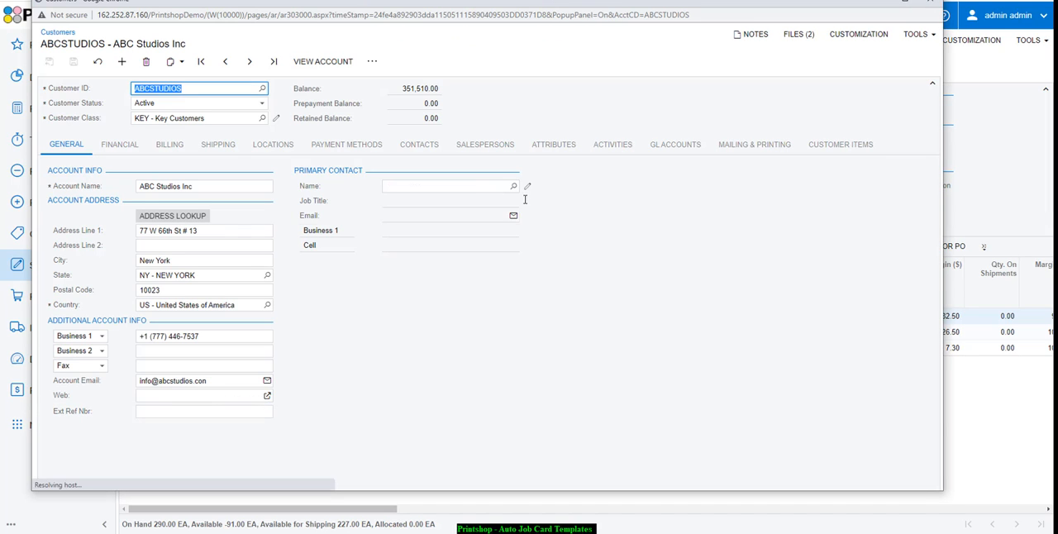
left_click(836, 146)
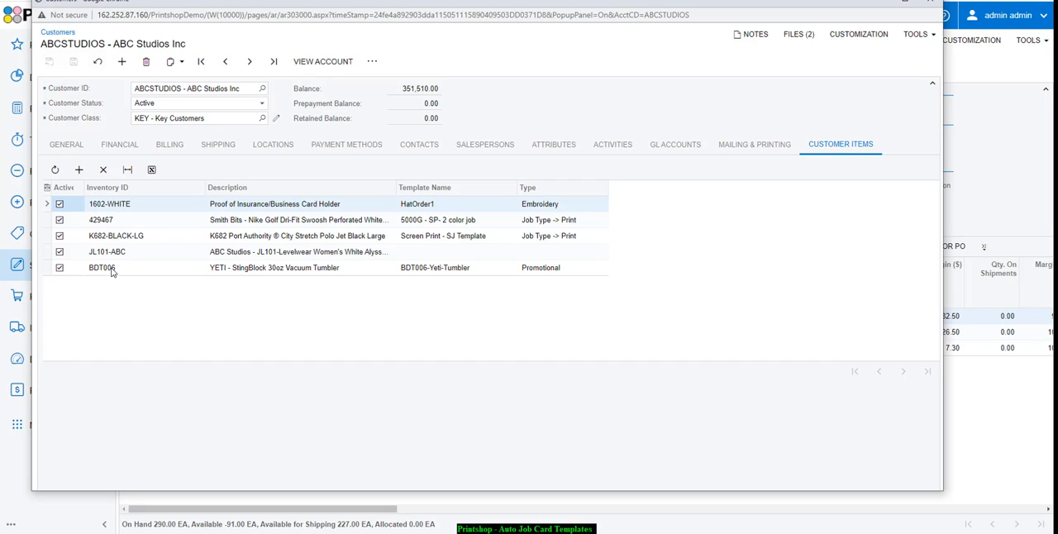
- Look through the job templates available for customer item 1602-WHITE, keep its assignment, and close the customer record
left_click(464, 207)
left_click(505, 208)
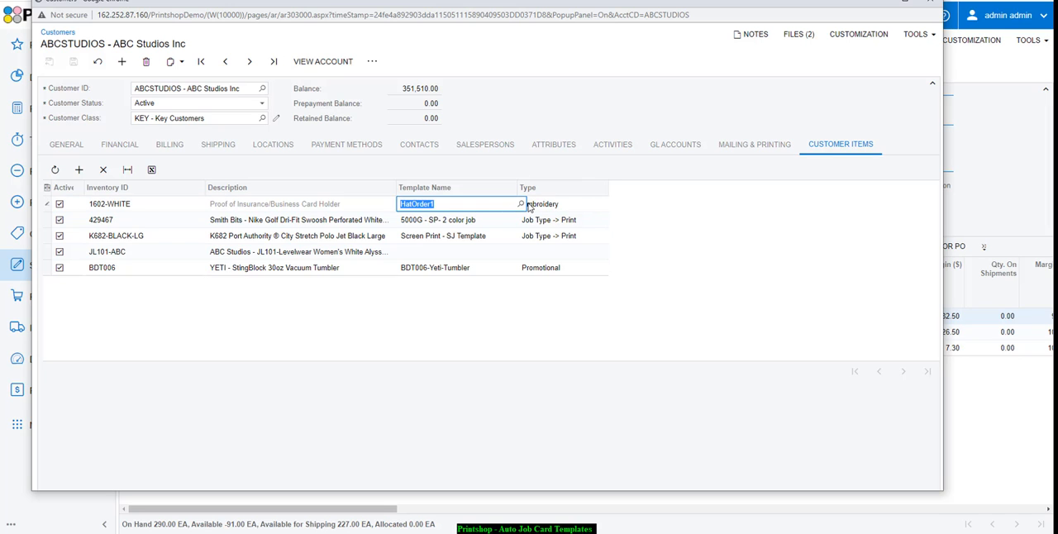
left_click(522, 204)
left_click(522, 204)
left_click(522, 204)
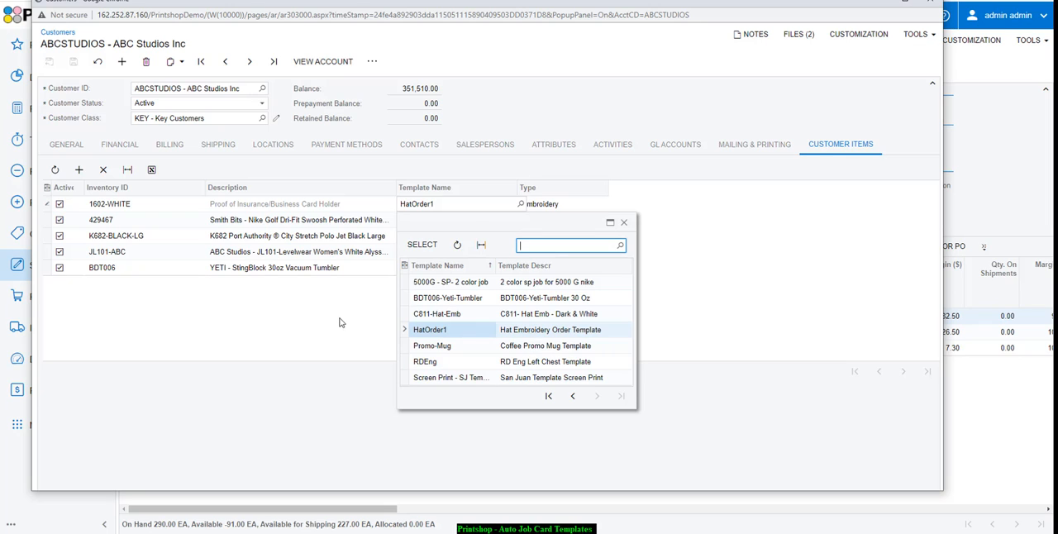
left_click(253, 301)
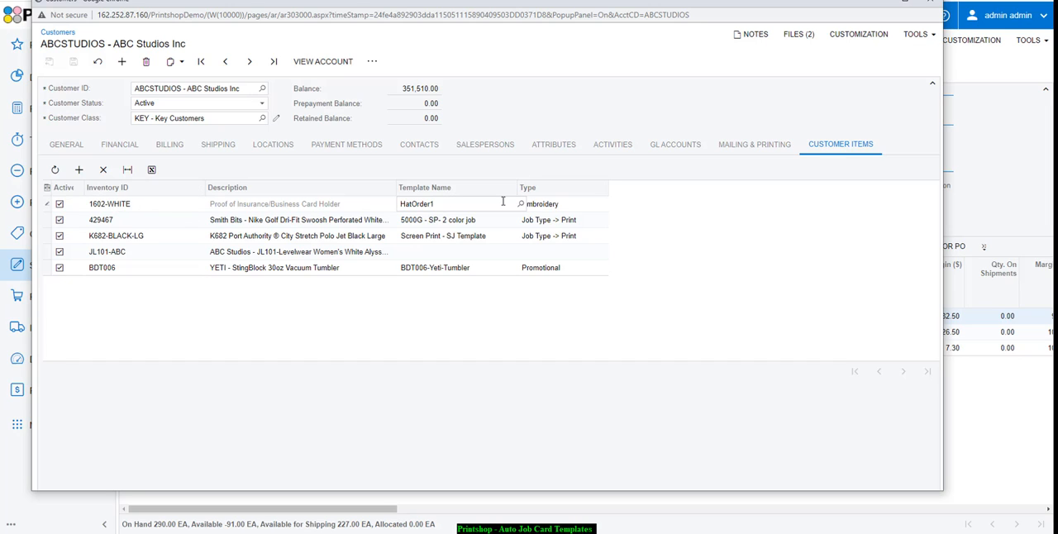
left_click(931, 5)
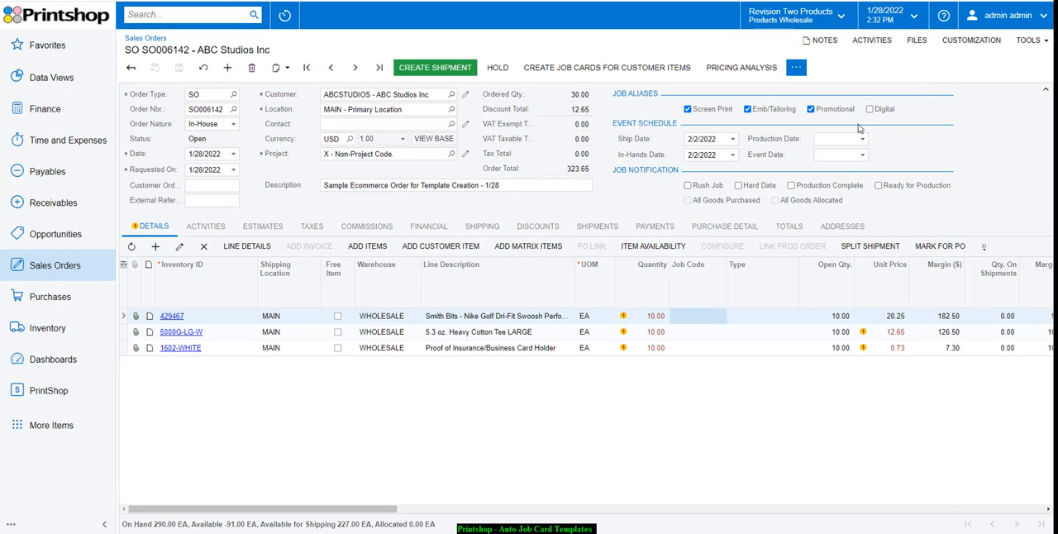
- Create job cards for the customer items on the sales order
left_click(796, 70)
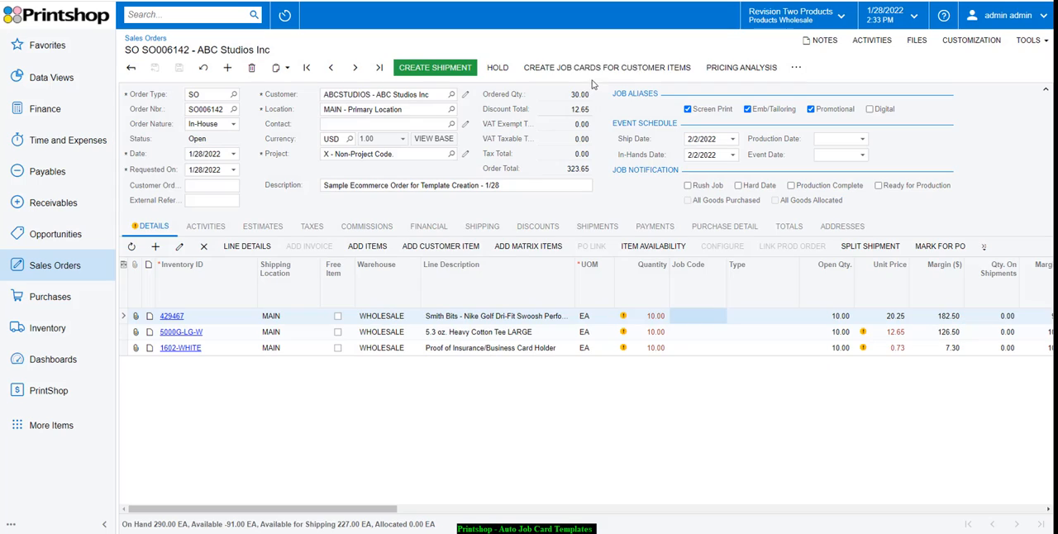
left_click(590, 82)
left_click(608, 71)
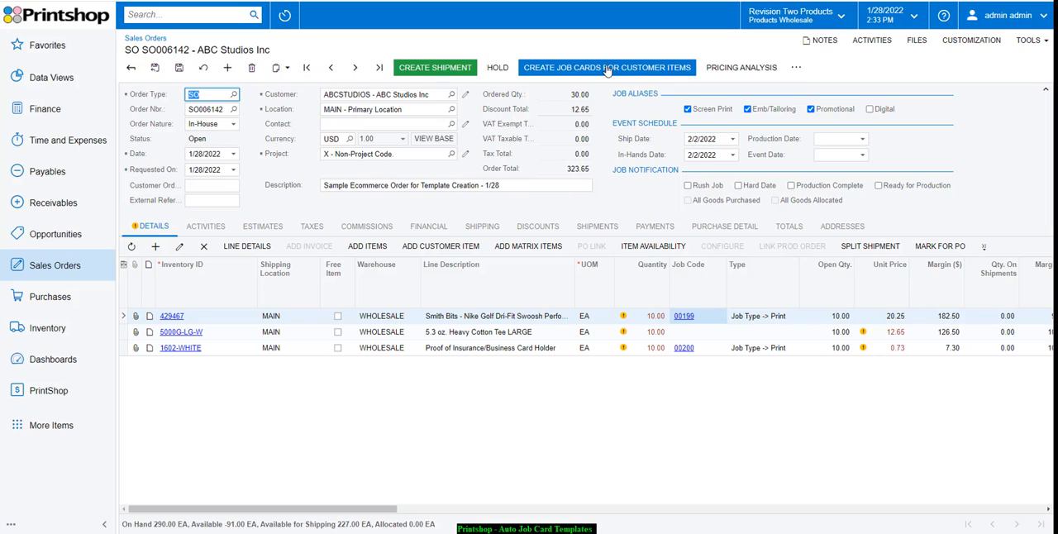
left_click(692, 332)
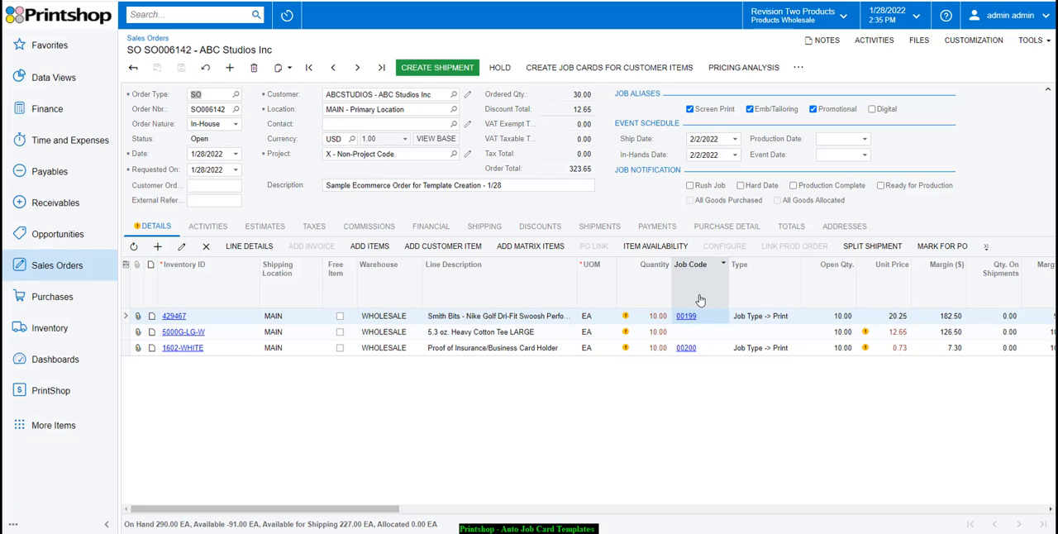
- Add 10 units of customer item BDT006 (YETI - StingBlock 30oz Vacuum Tumbler) to the order with job card creation enabled
left_click(439, 253)
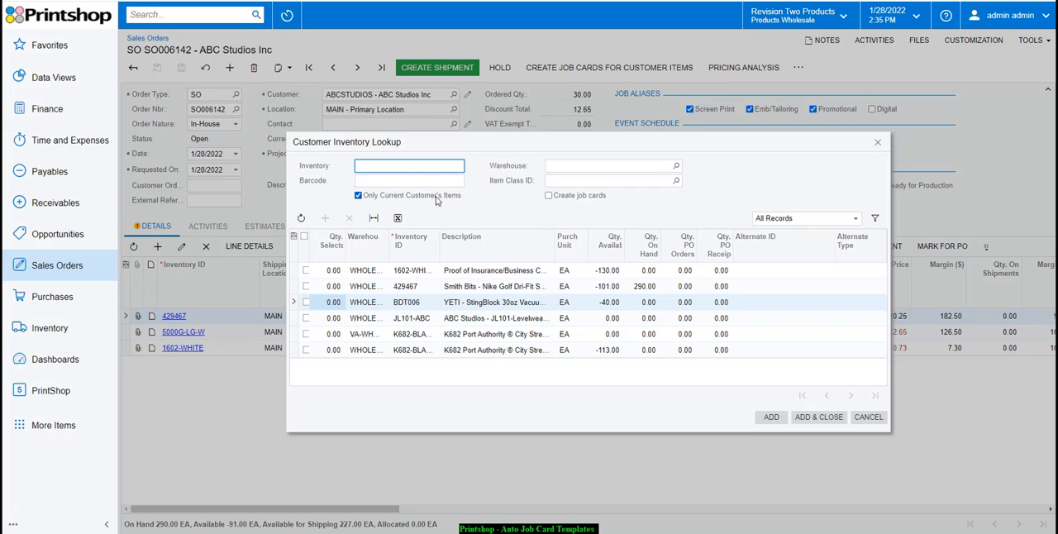
left_click(494, 304)
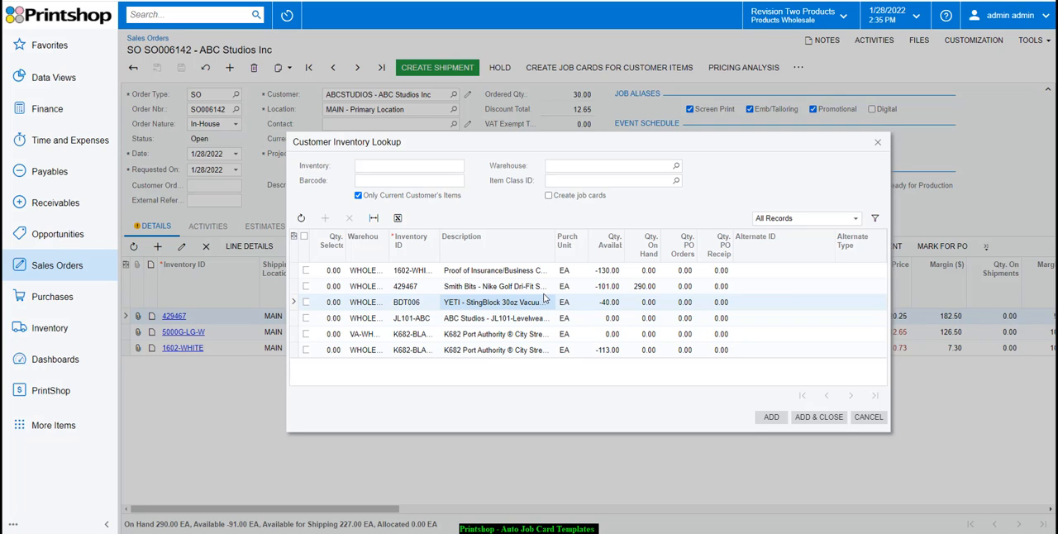
left_click_drag(554, 248, 618, 248)
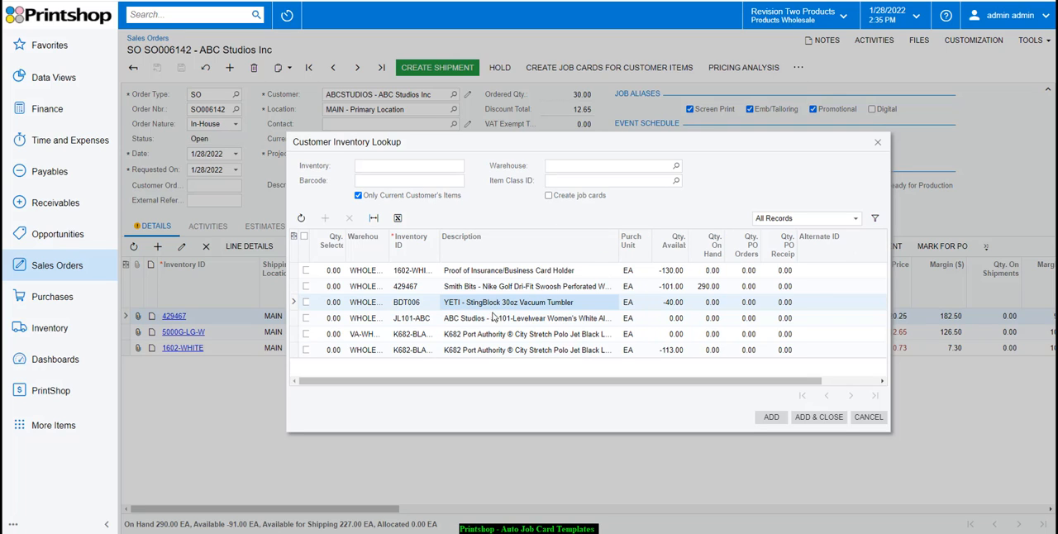
left_click(334, 303)
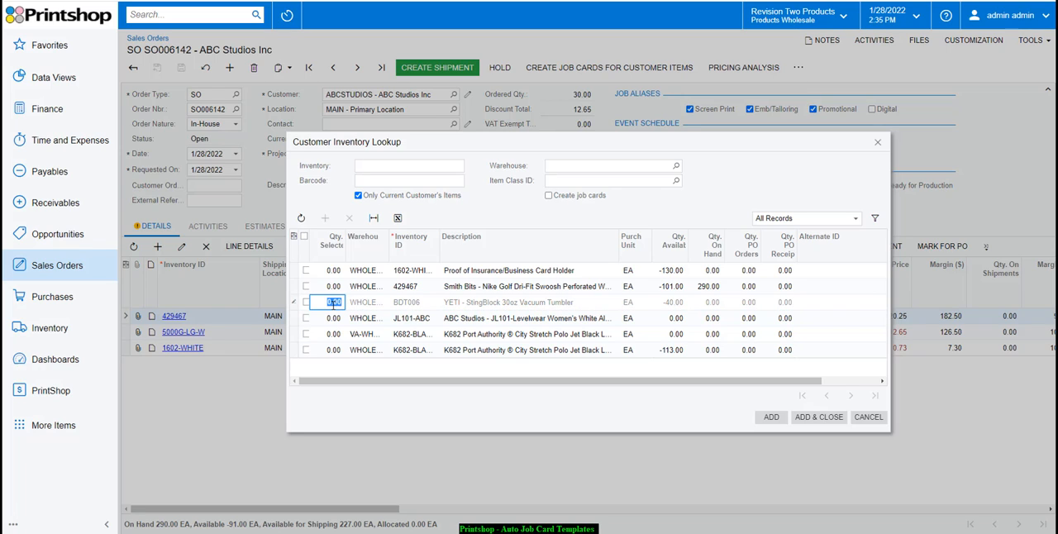
type("10")
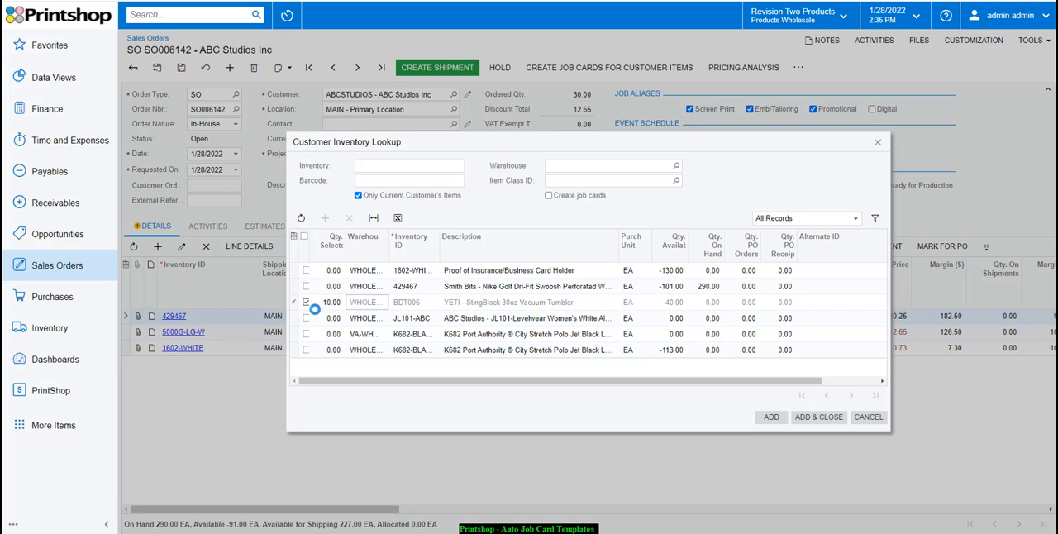
left_click(305, 303)
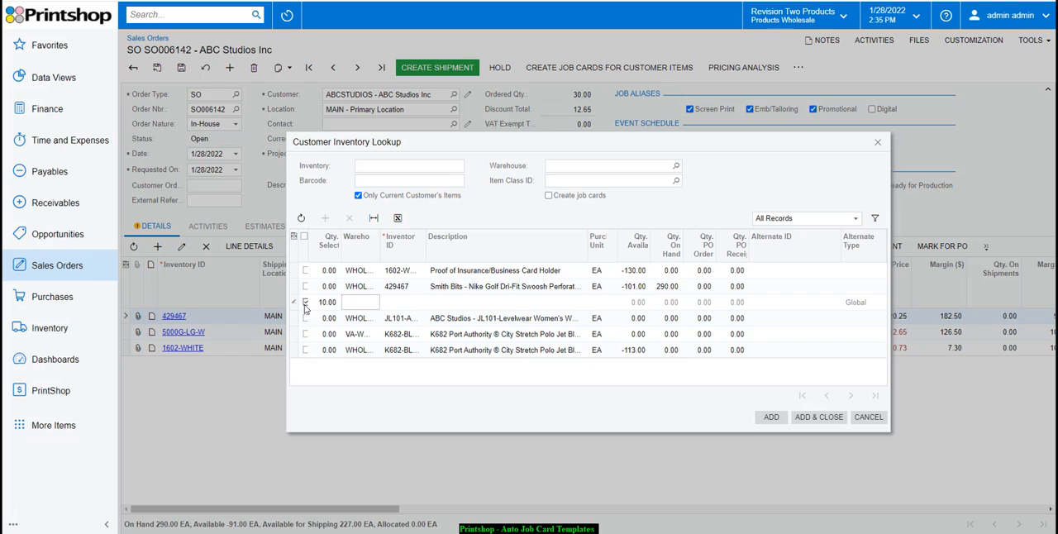
left_click(548, 195)
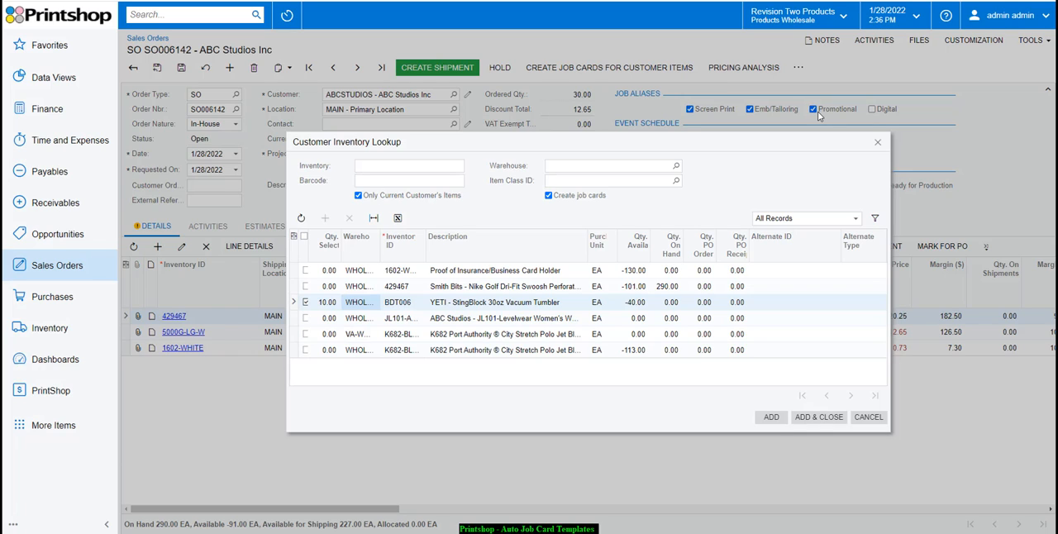
left_click(771, 418)
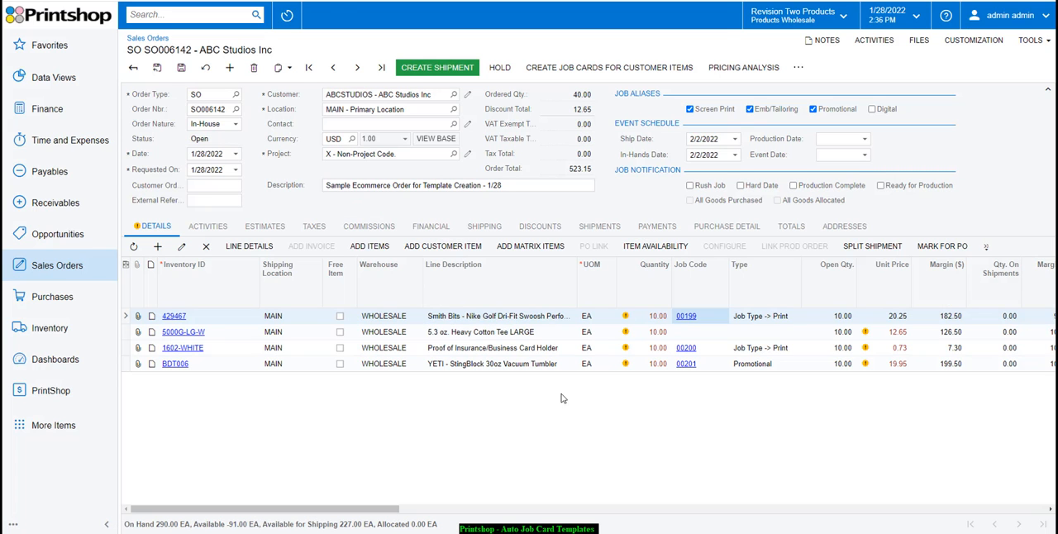
- Review the tumbler's promotional job card, including its job information and art images, close it, and save the sales order
left_click(690, 366)
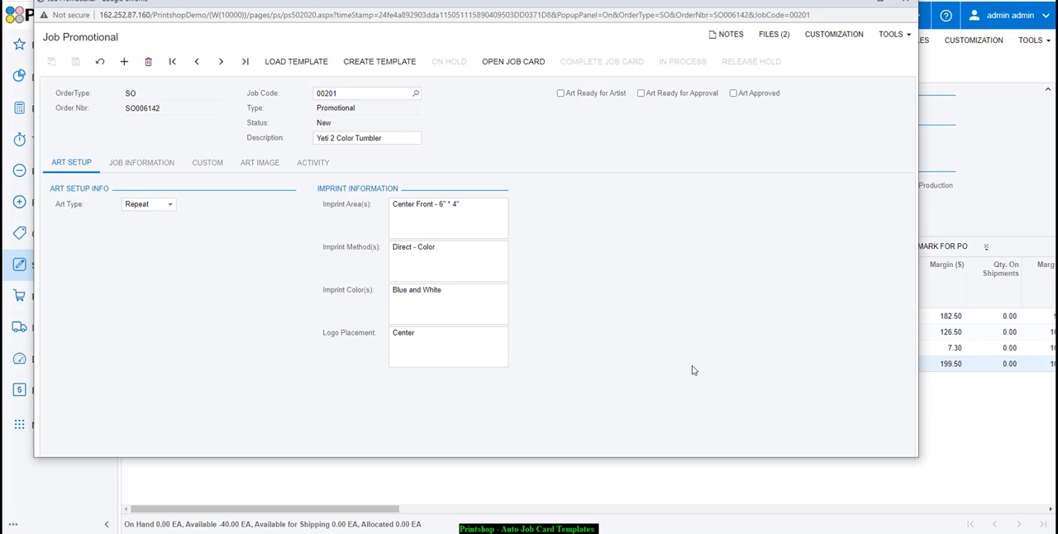
left_click(155, 164)
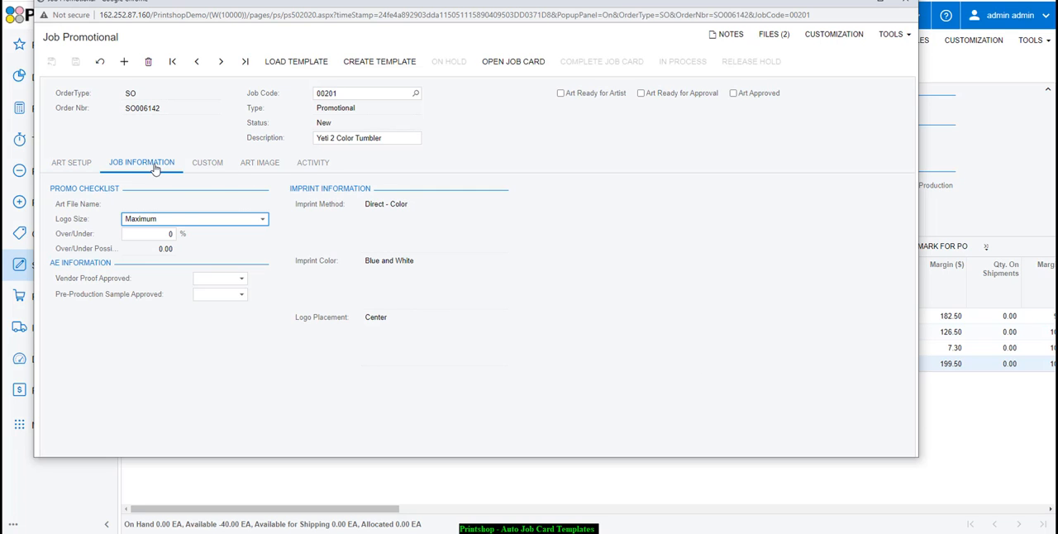
left_click(265, 169)
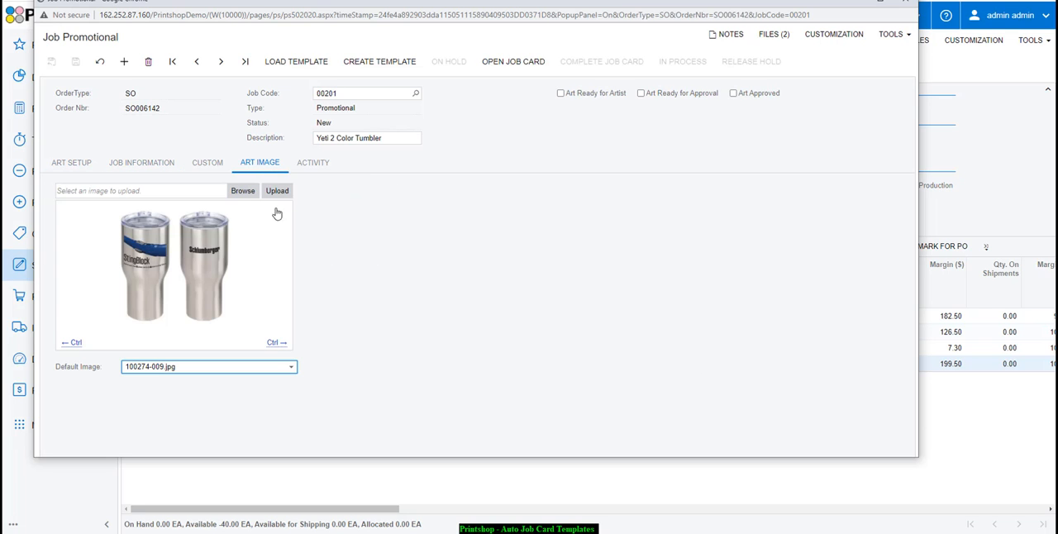
left_click(276, 344)
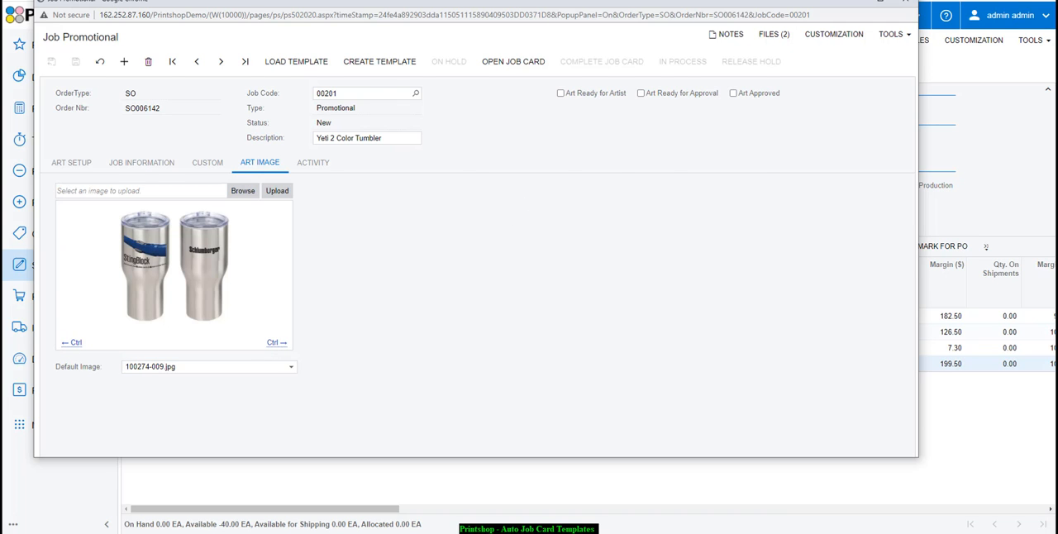
left_click(905, 2)
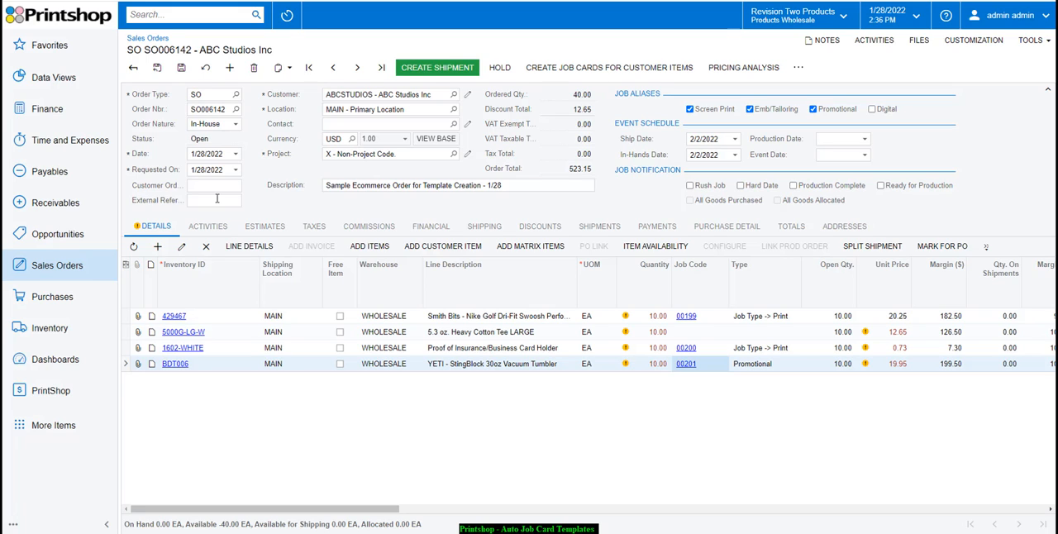
left_click(181, 67)
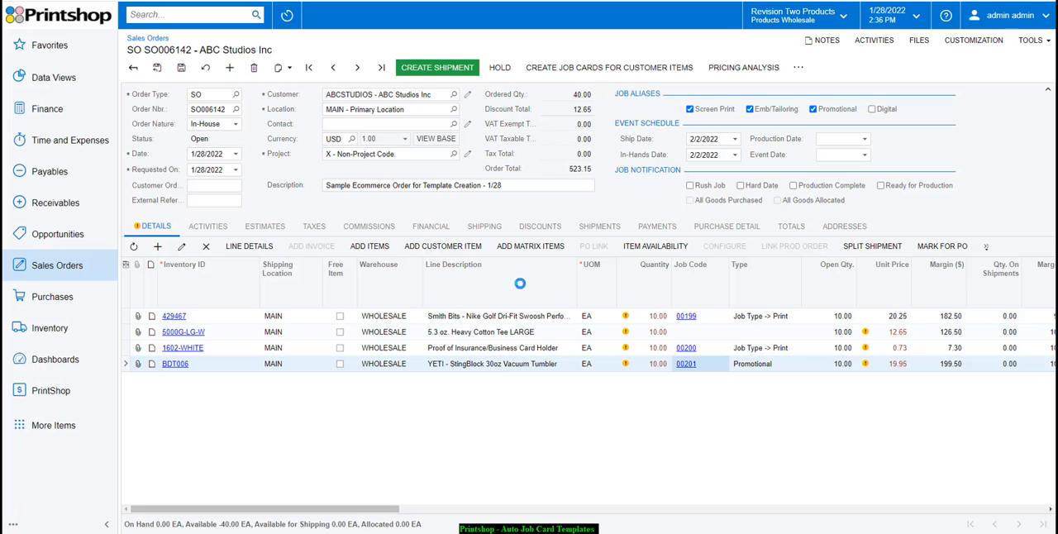